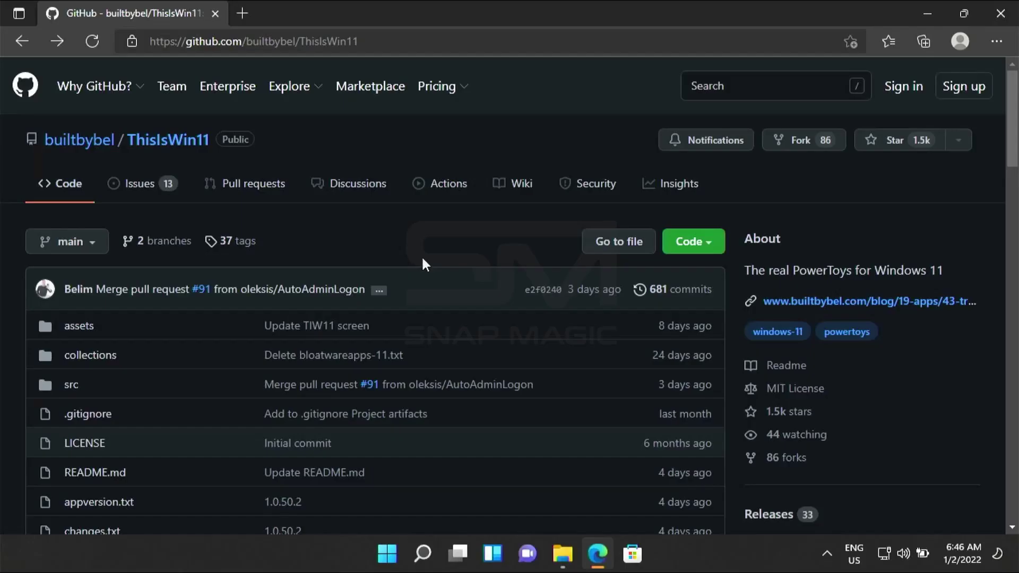
Open the ThisIsWin11 1.0.50.2 release from the repo page and scroll to its assets, including TIW11.zip.
click(391, 40)
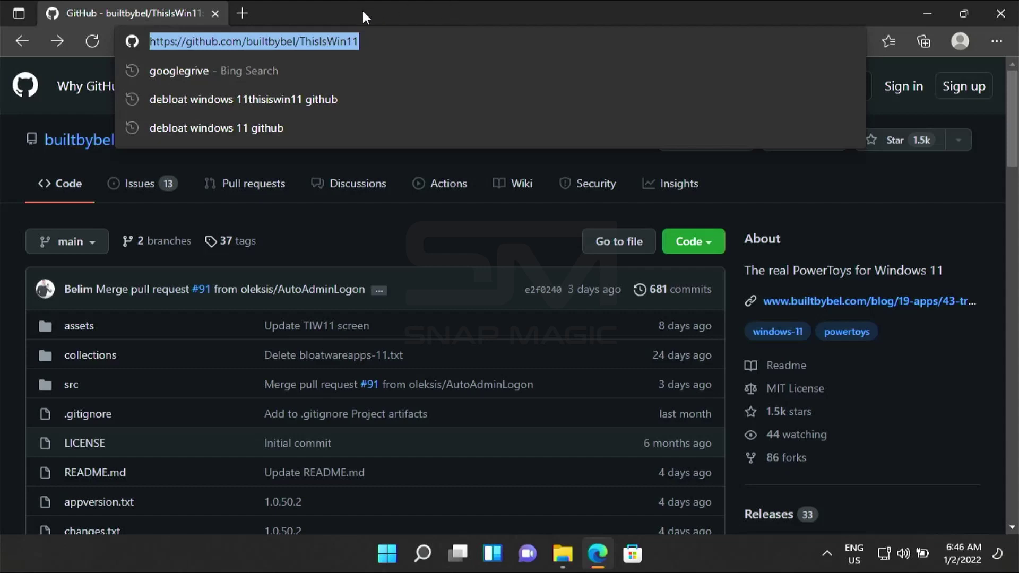
click(457, 275)
scroll(457, 275, down, 3)
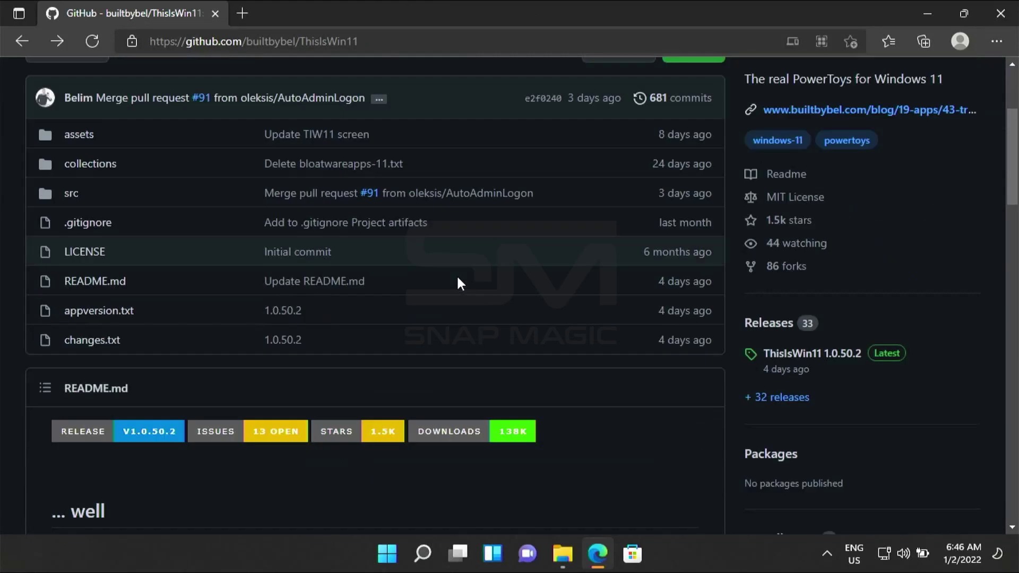
scroll(457, 275, down, 2)
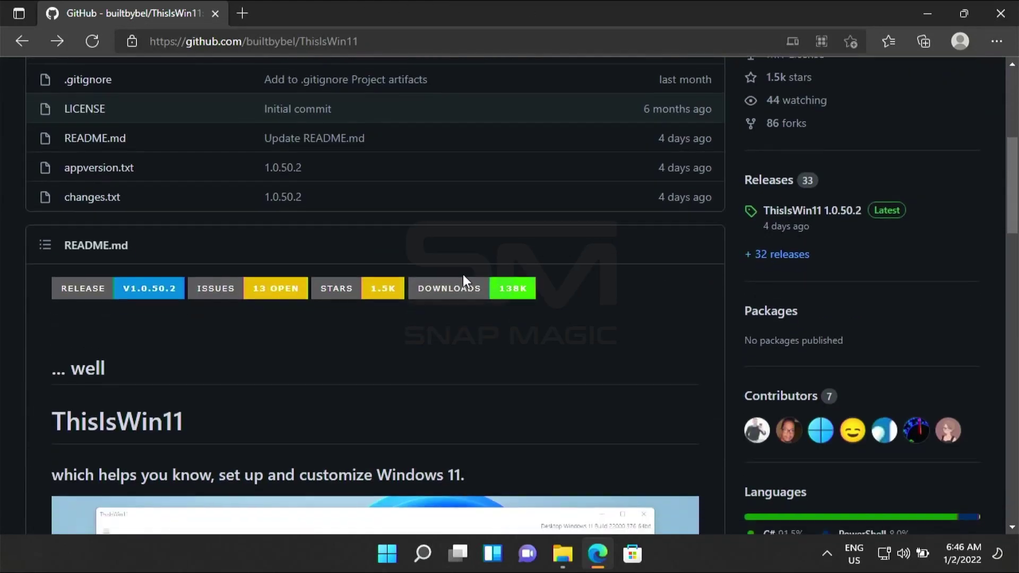
click(814, 209)
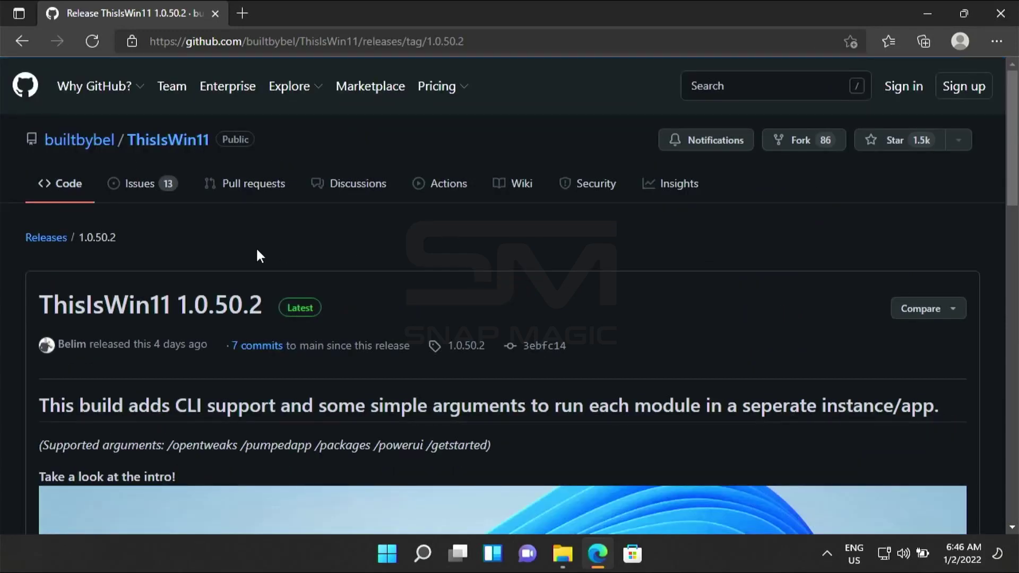
scroll(258, 250, down, 15)
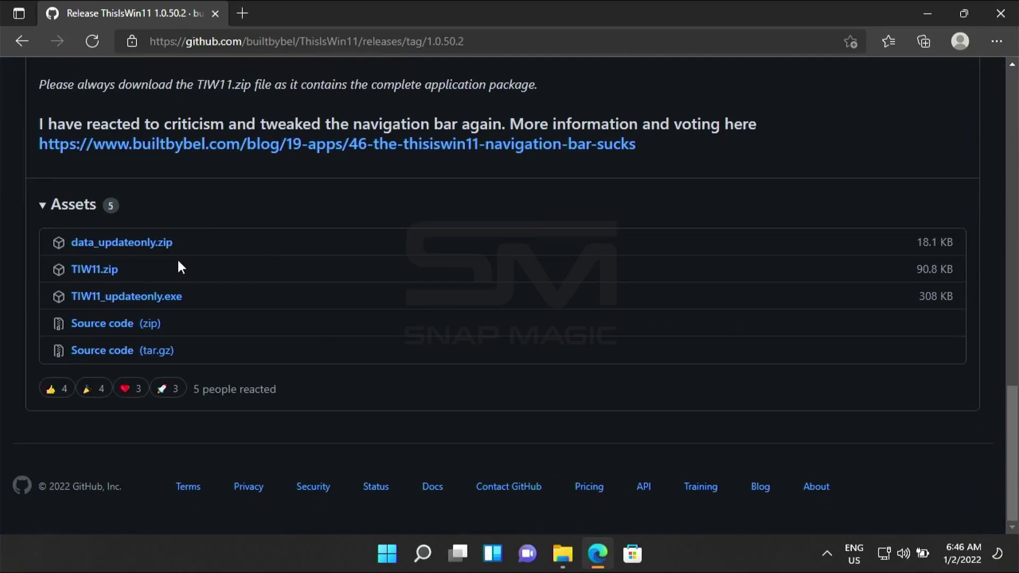
right_click(89, 270)
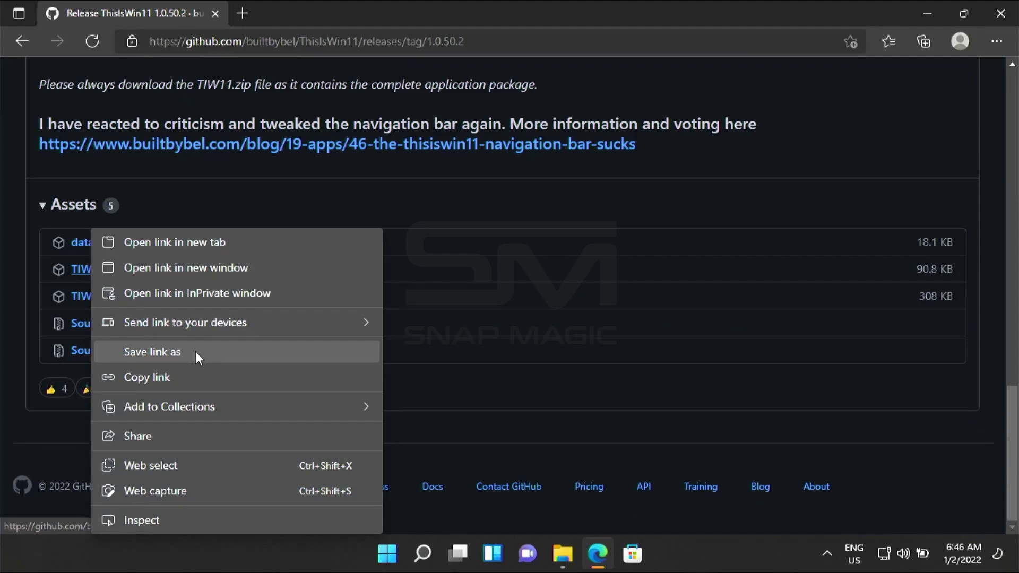
click(195, 351)
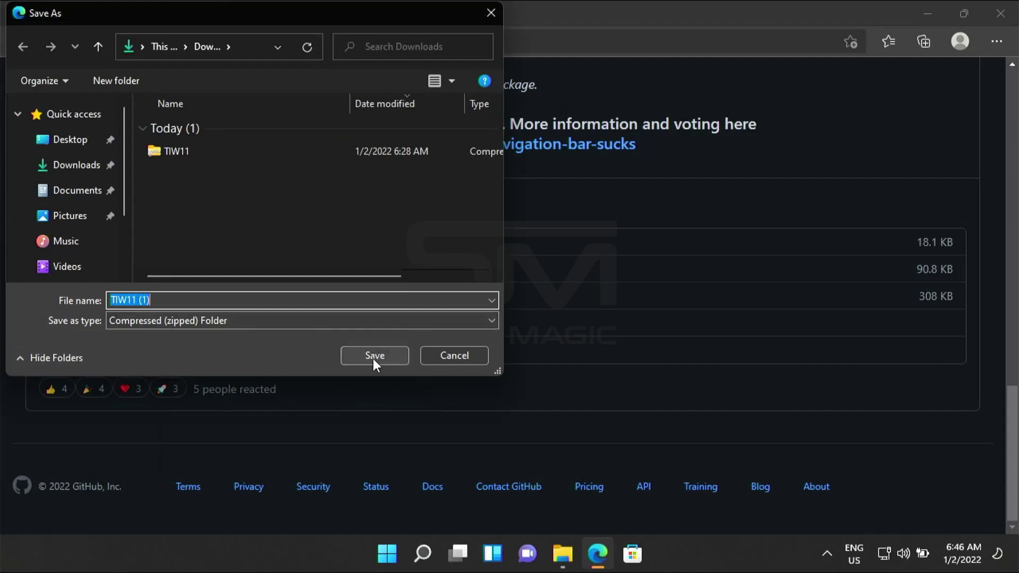
click(469, 359)
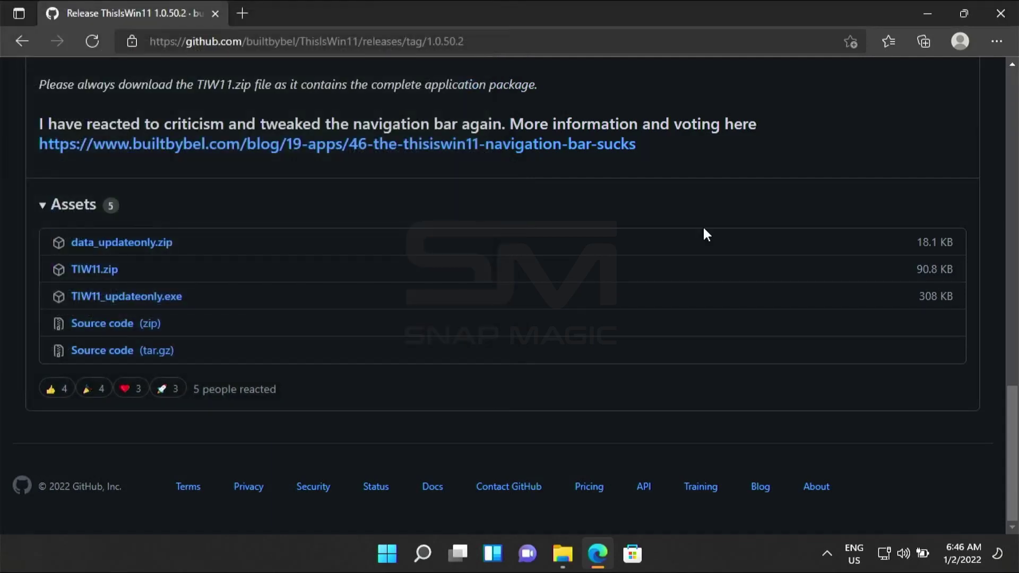
Extract TIW11.zip from Downloads into a TIW11 folder using Extract All.
click(930, 12)
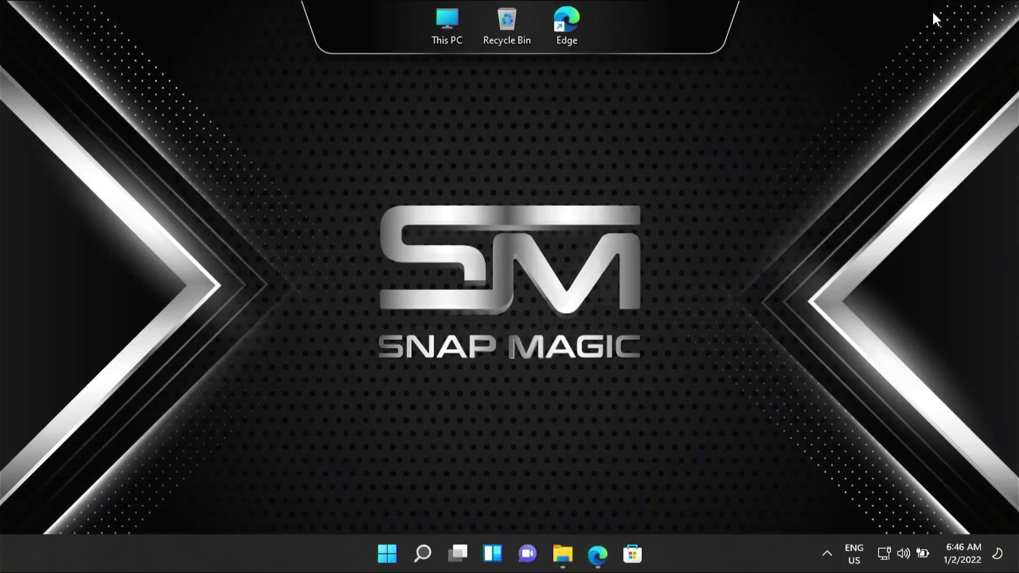
click(561, 557)
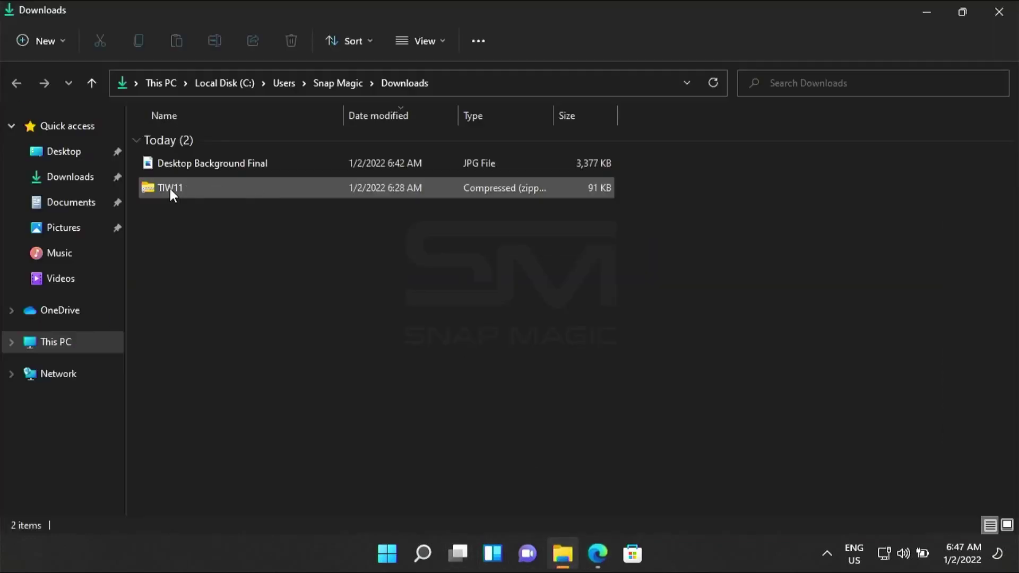
click(162, 189)
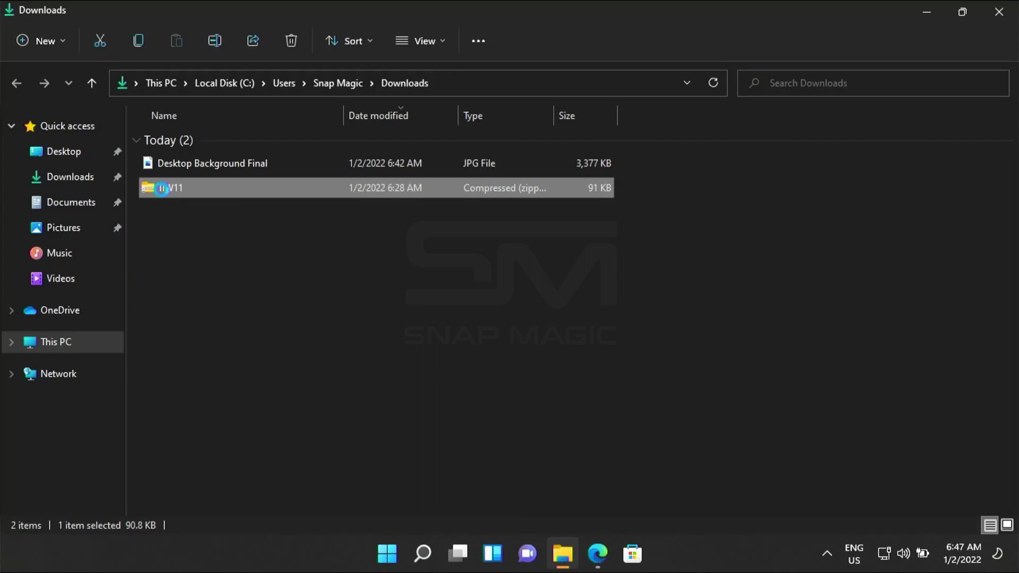
right_click(161, 190)
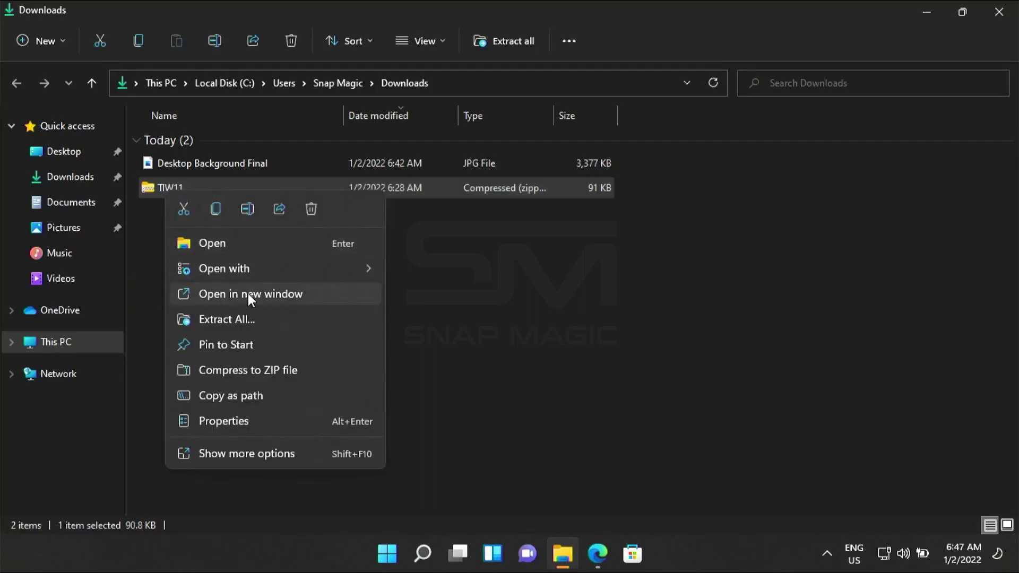
click(244, 318)
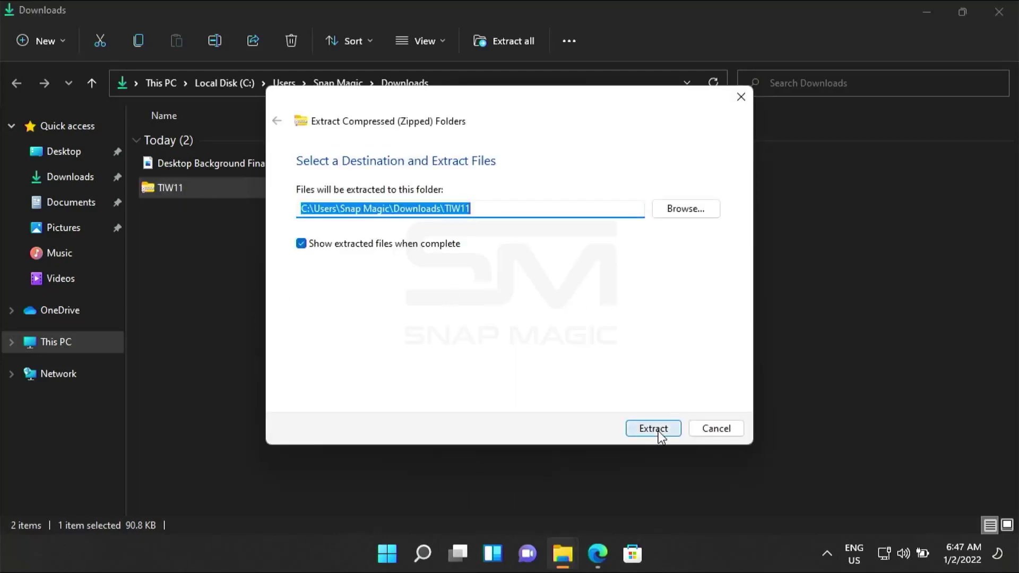
click(657, 431)
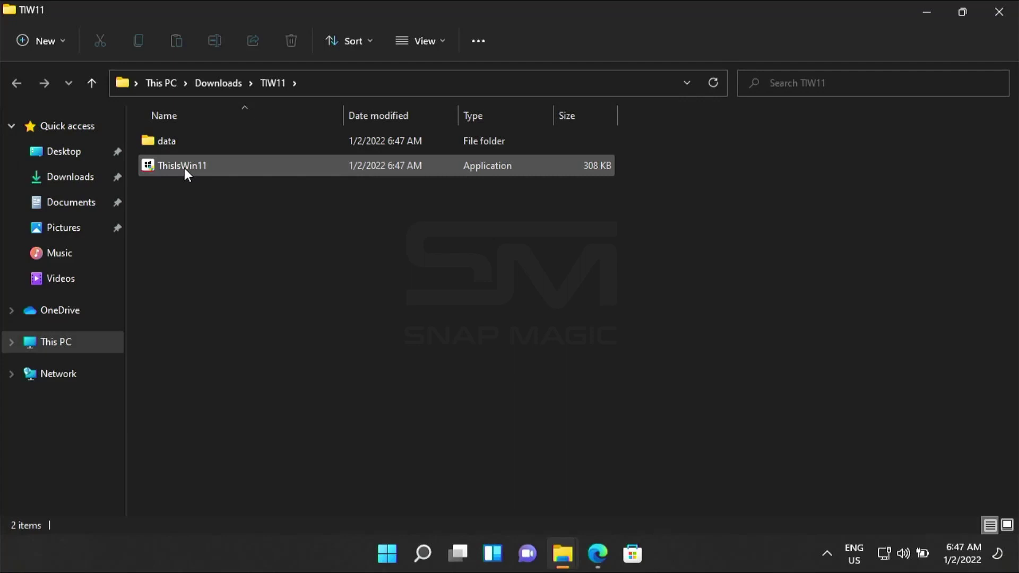
Run ThisIsWin11.exe as administrator, choosing More info and Run anyway past SmartScreen.
click(184, 167)
right_click(184, 167)
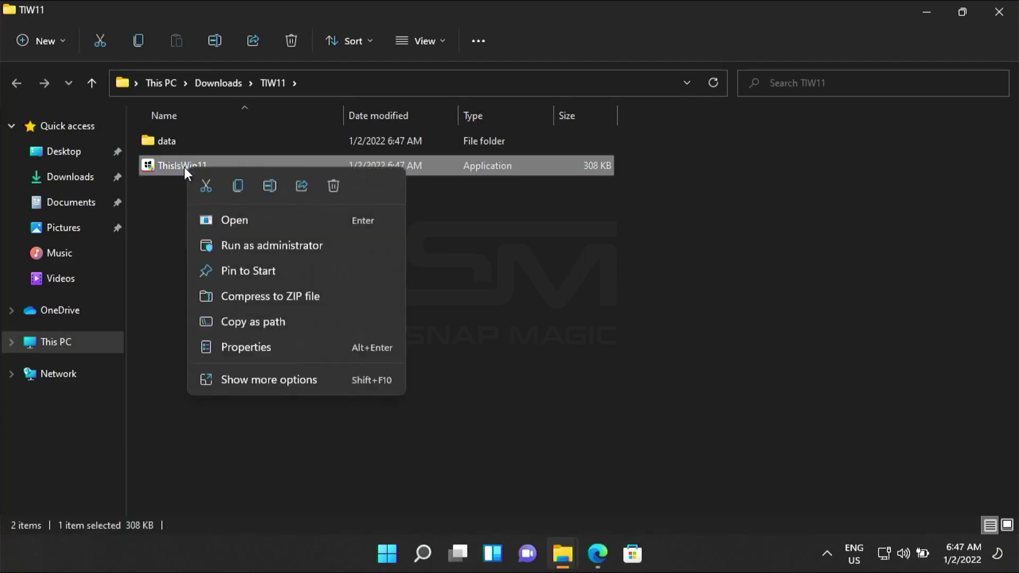
click(313, 248)
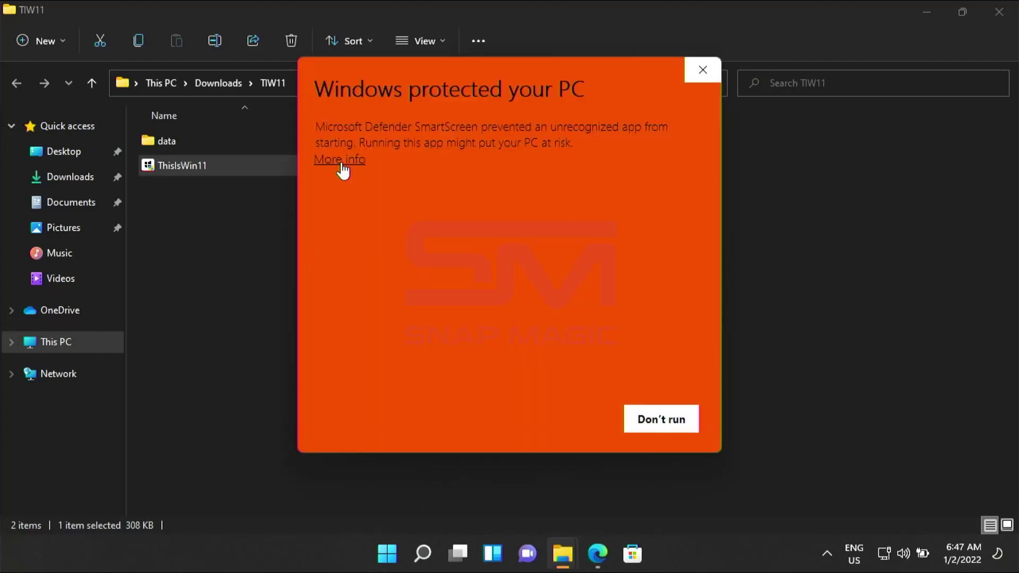
click(336, 160)
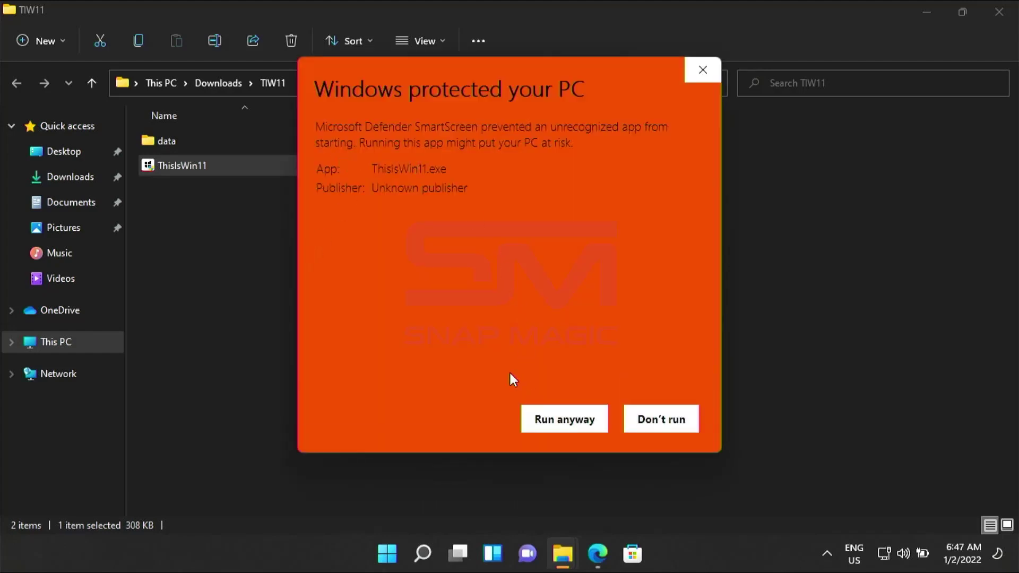
click(550, 429)
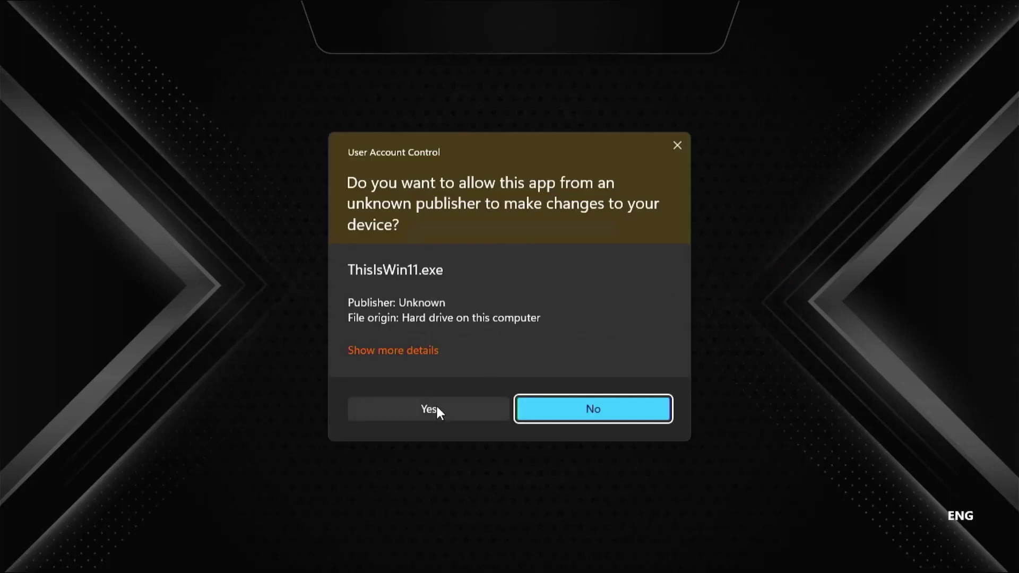
Approve the UAC prompt, open PumpedApp, and move all 43 apps into the recycle bin.
click(417, 413)
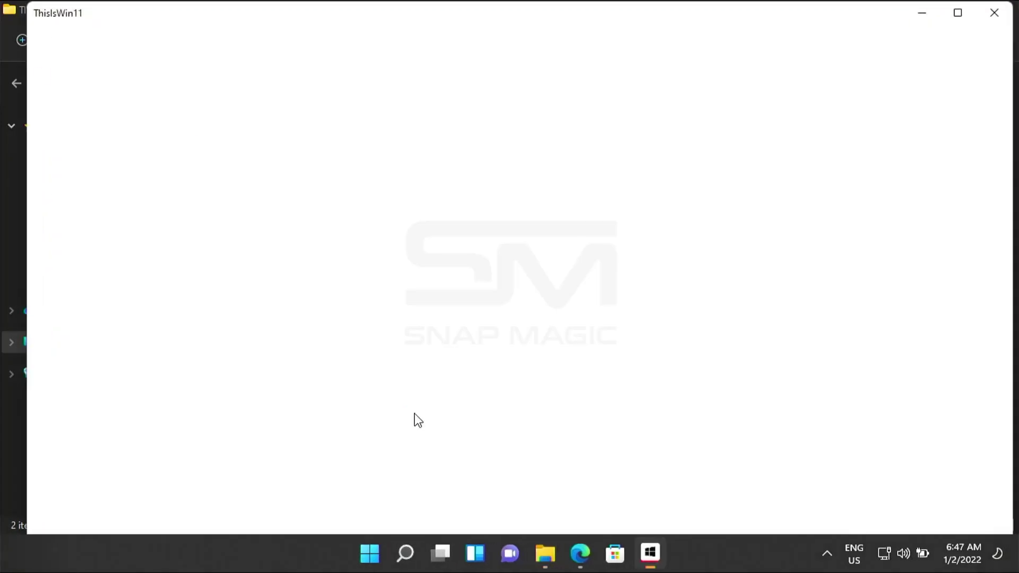
click(45, 135)
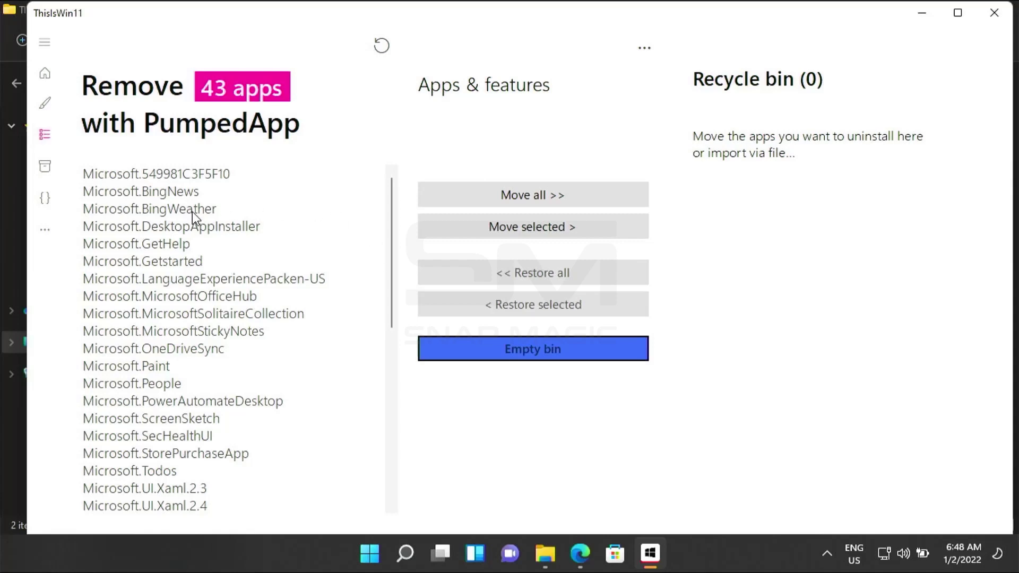
scroll(192, 212, down, 6)
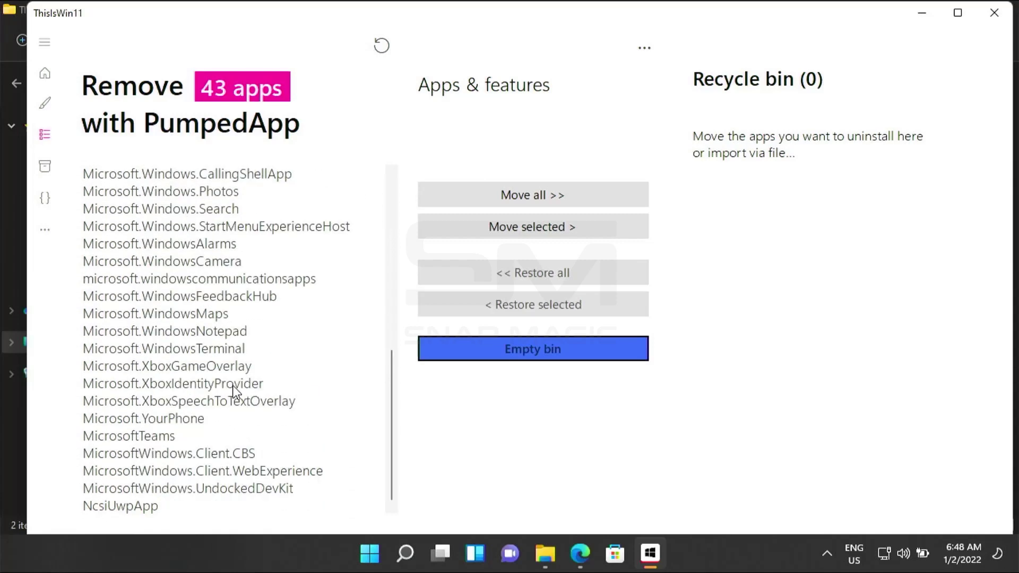
scroll(234, 390, up, 6)
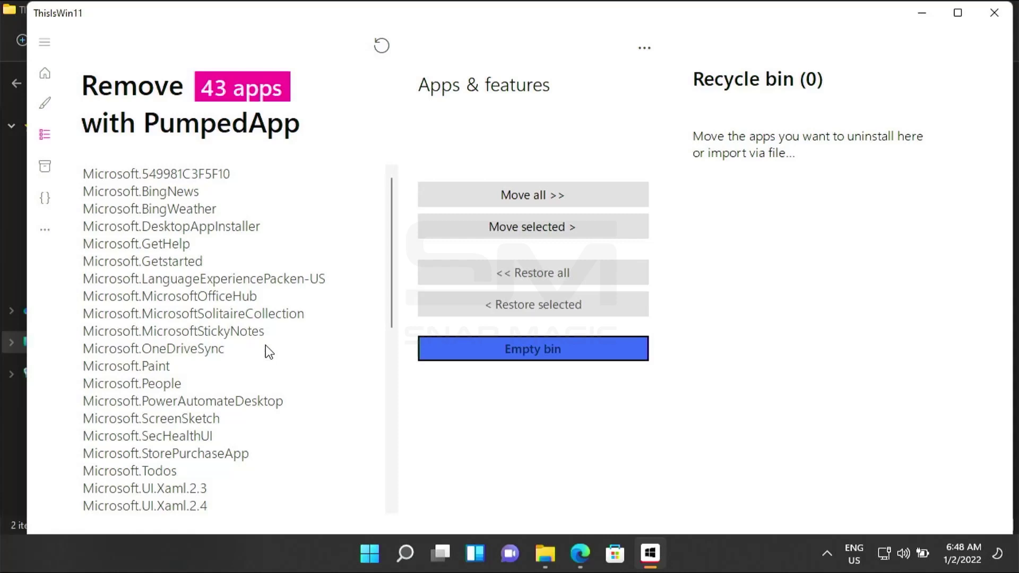
click(522, 198)
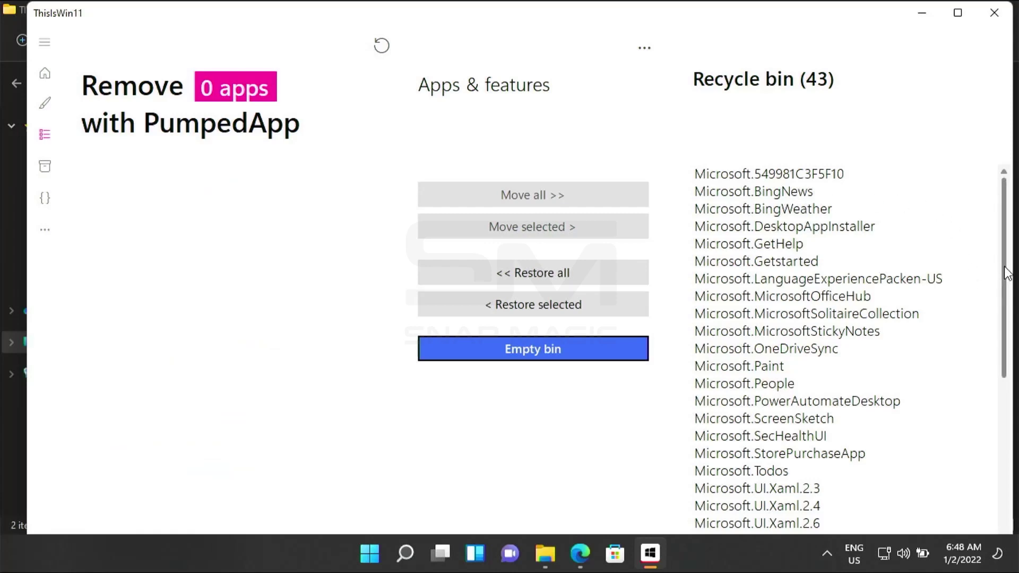
Restore Microsoft.Paint, Photos, Search, Notepad and Terminal from the bin, leaving 38 apps queued.
drag(1008, 273, 1008, 297)
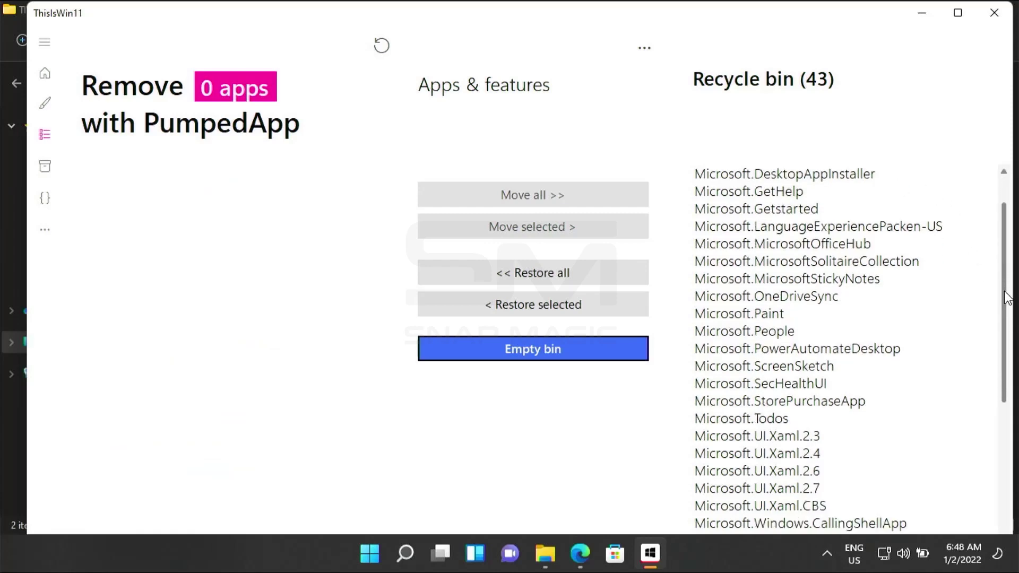
click(772, 317)
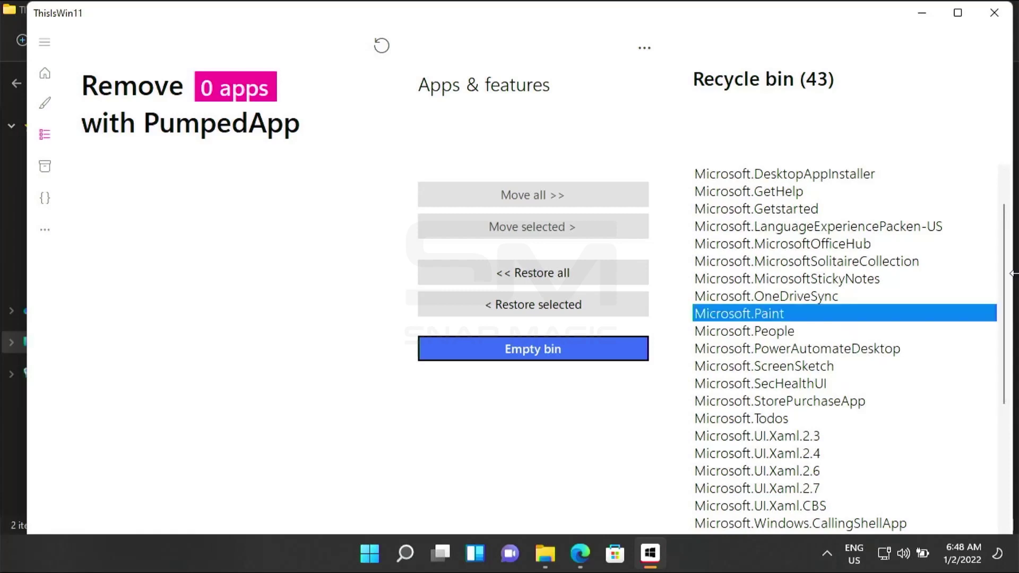
click(532, 307)
drag(1006, 317, 1007, 408)
double_click(998, 384)
double_click(998, 383)
double_click(999, 383)
double_click(998, 383)
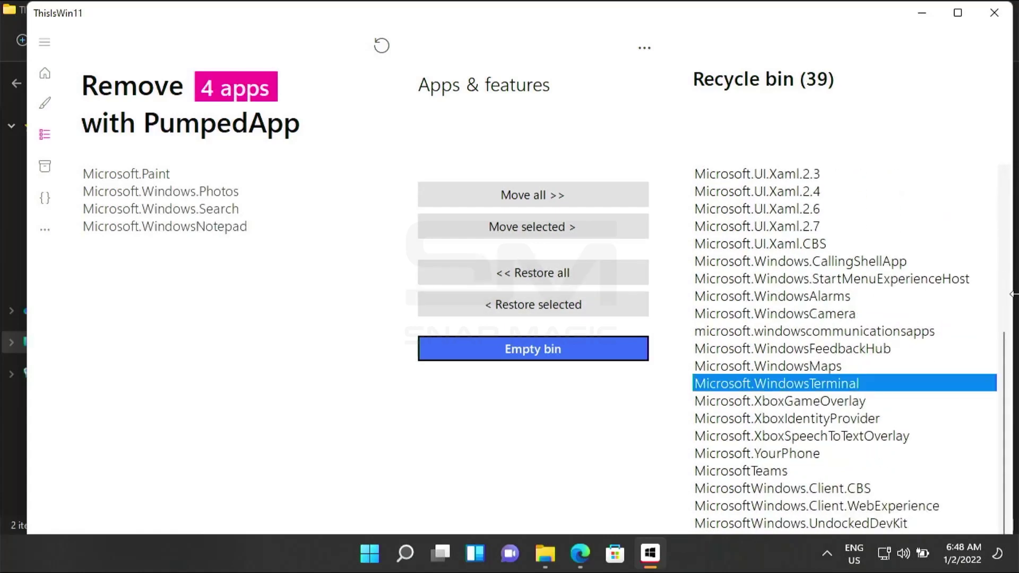
scroll(813, 368, up, 6)
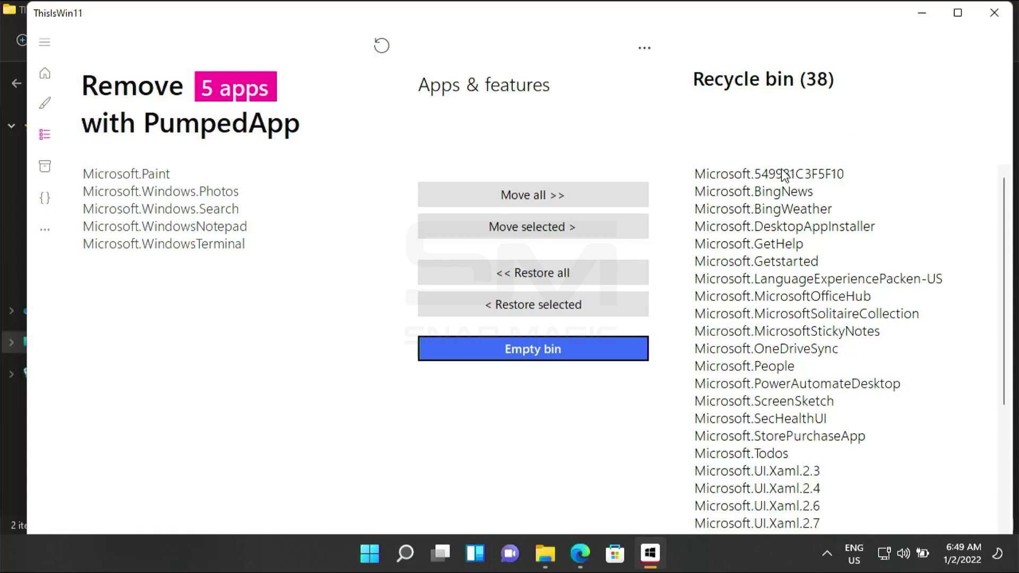
scroll(768, 178, down, 5)
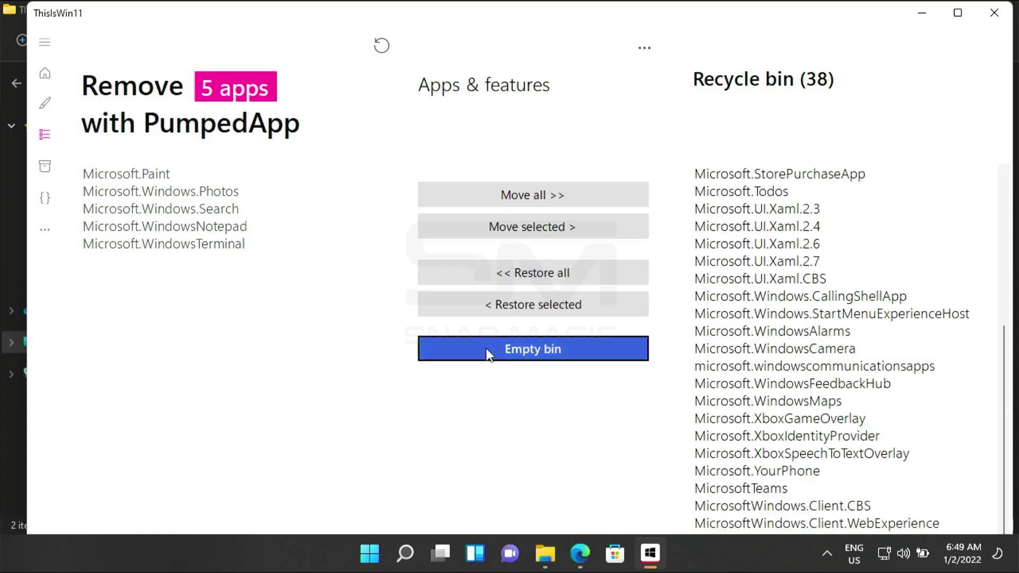
Empty the bin and confirm, uninstalling the 38 queued apps; 31 are removed.
click(536, 350)
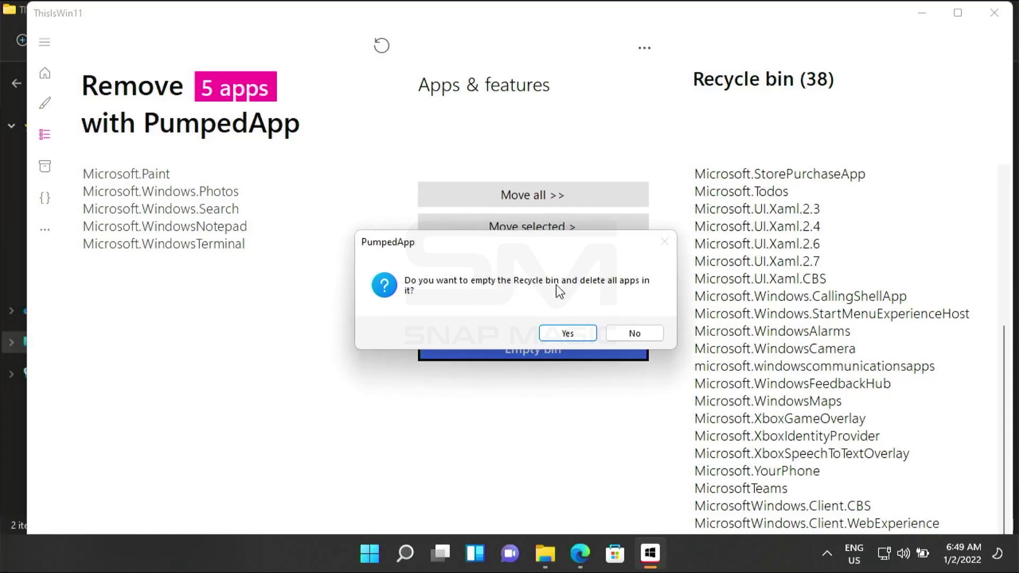
click(568, 334)
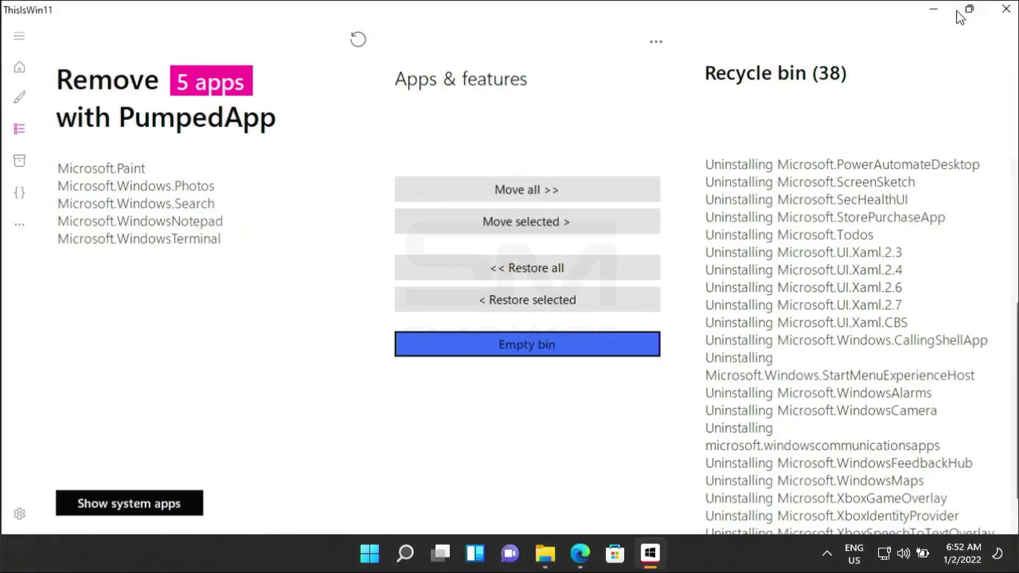
key(super+Up)
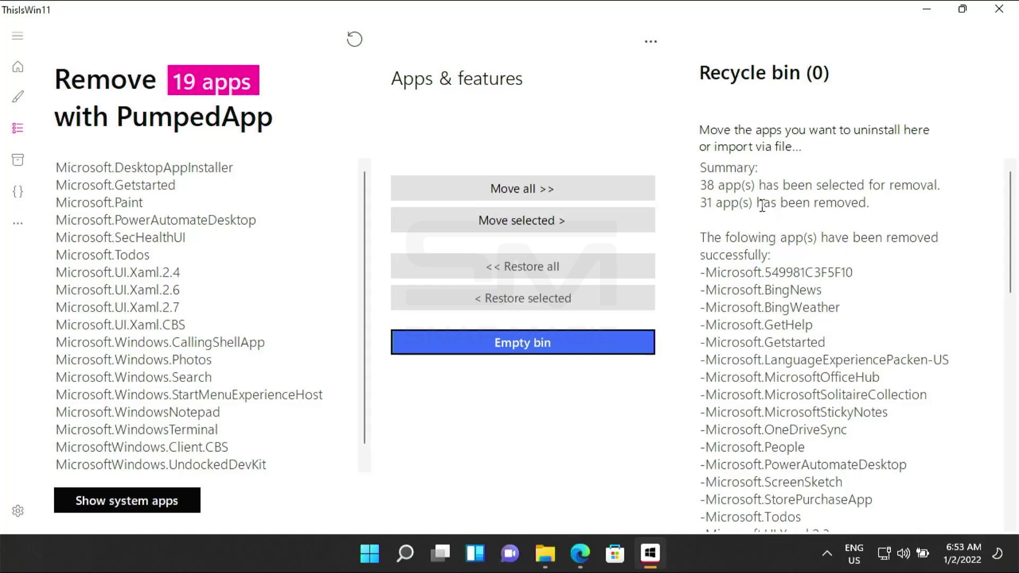
scroll(162, 344, down, 1)
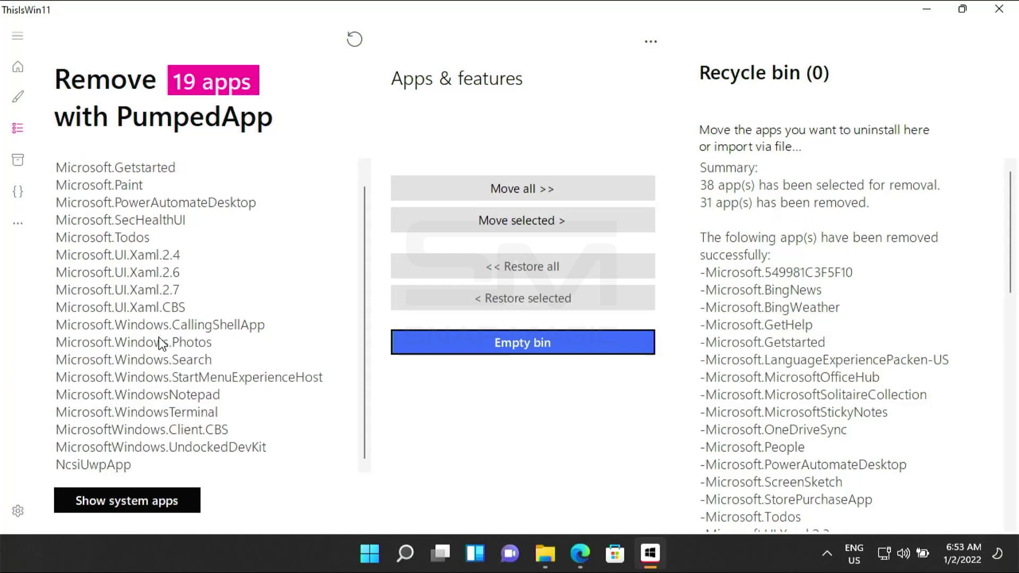
scroll(224, 315, up, 1)
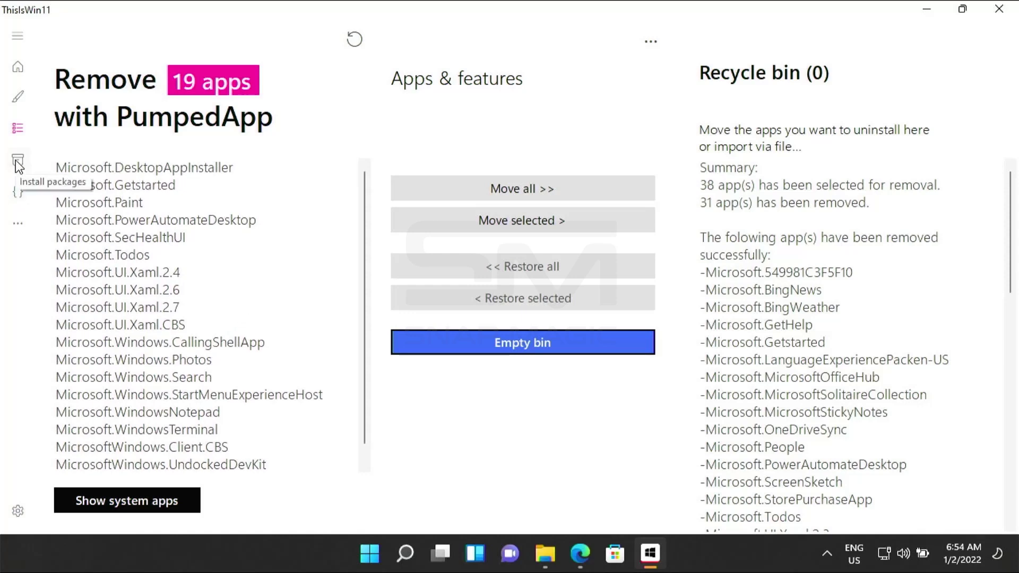
Tick '(Apps) Reinstall all built-in apps' in PowerUI Automate tasks and run it, confirming Yes.
click(20, 193)
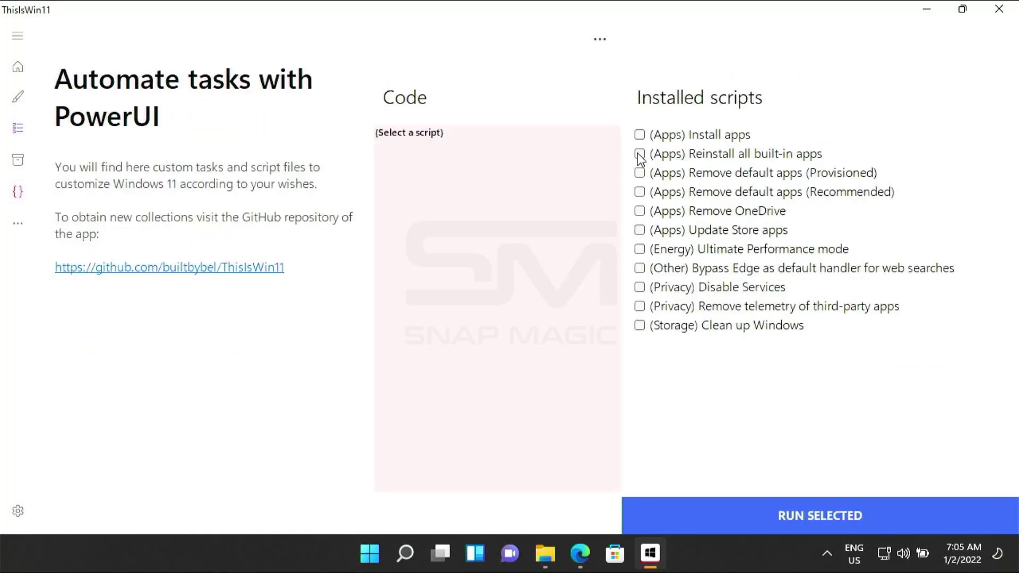
click(694, 154)
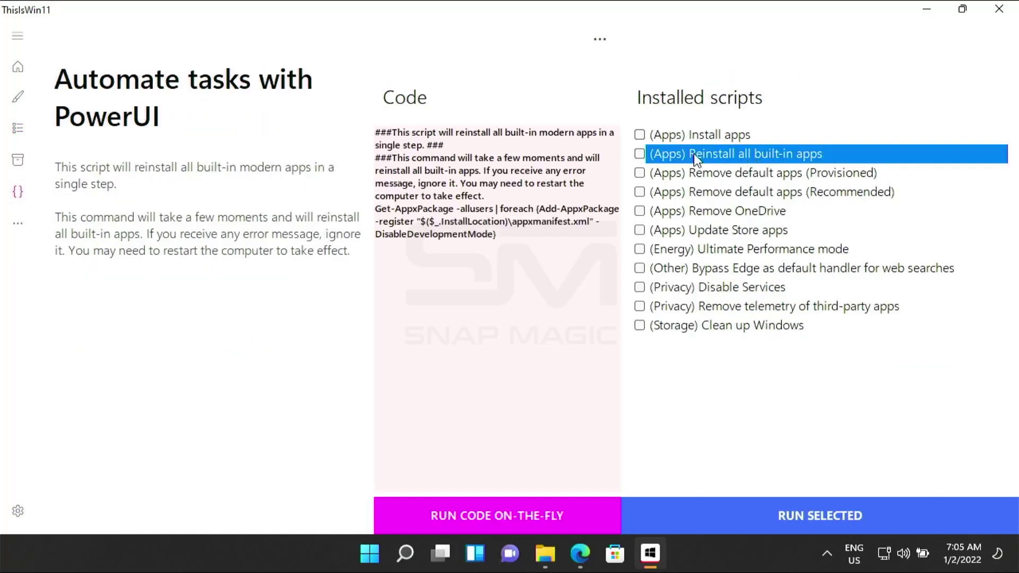
click(640, 153)
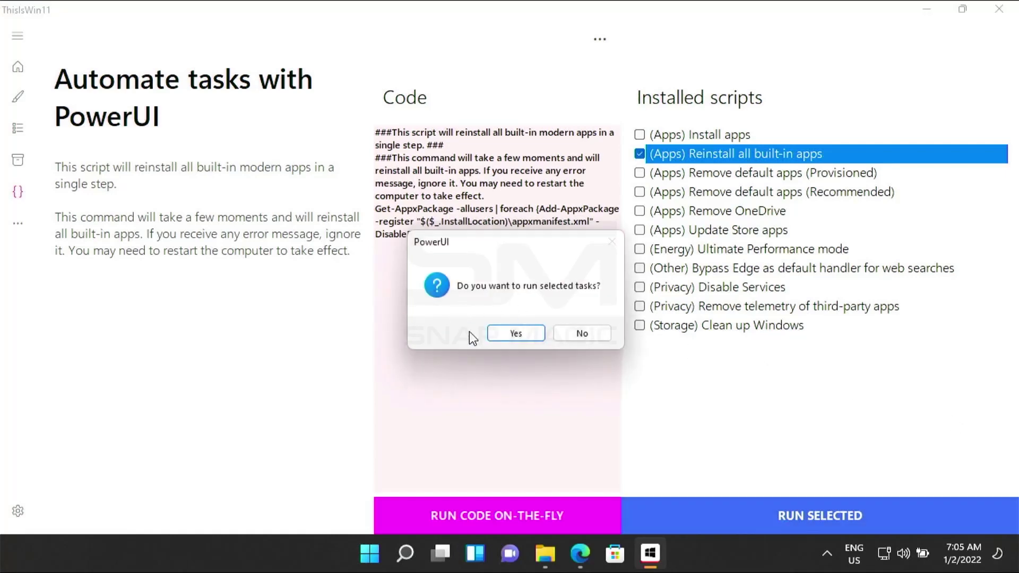
click(515, 333)
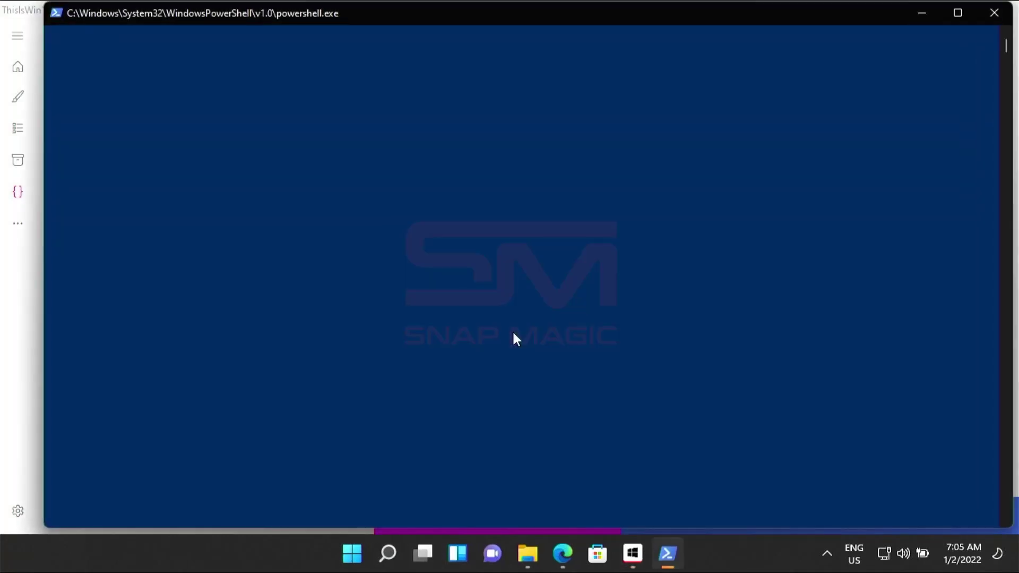